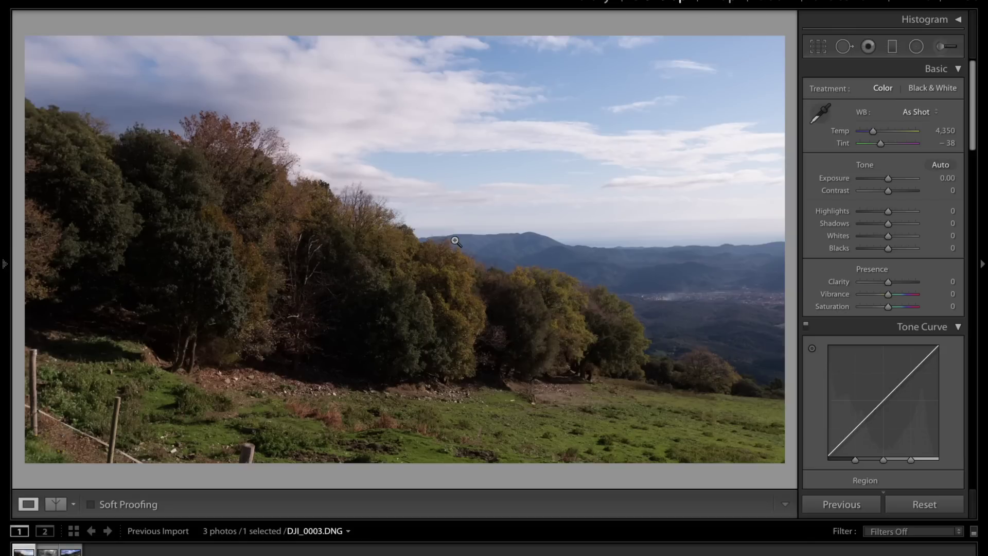
Toggle the photo info overlay on and off, and inspect the valley at 1:1 zoom
{"action": "key", "text": "i"}
{"action": "key", "text": "i"}
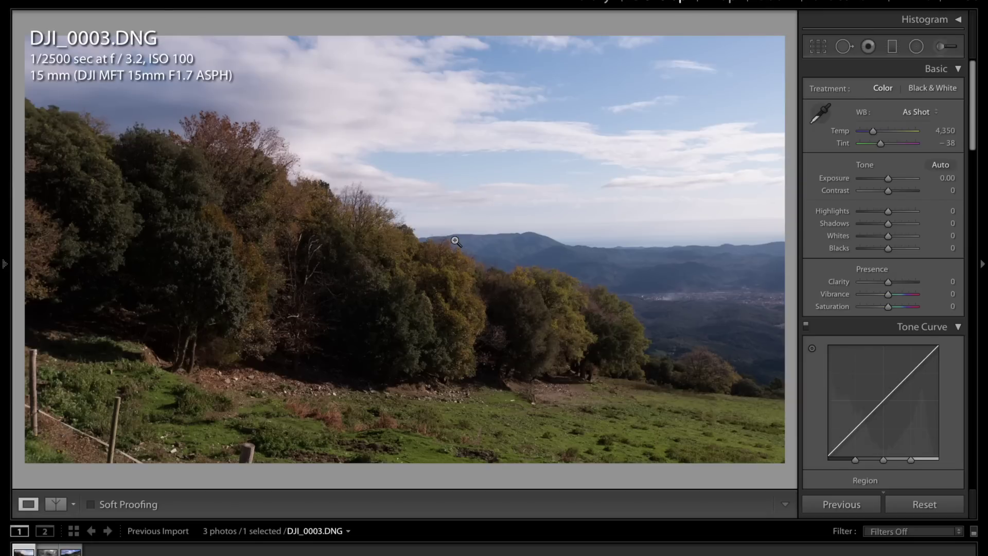
{"action": "key", "text": "i"}
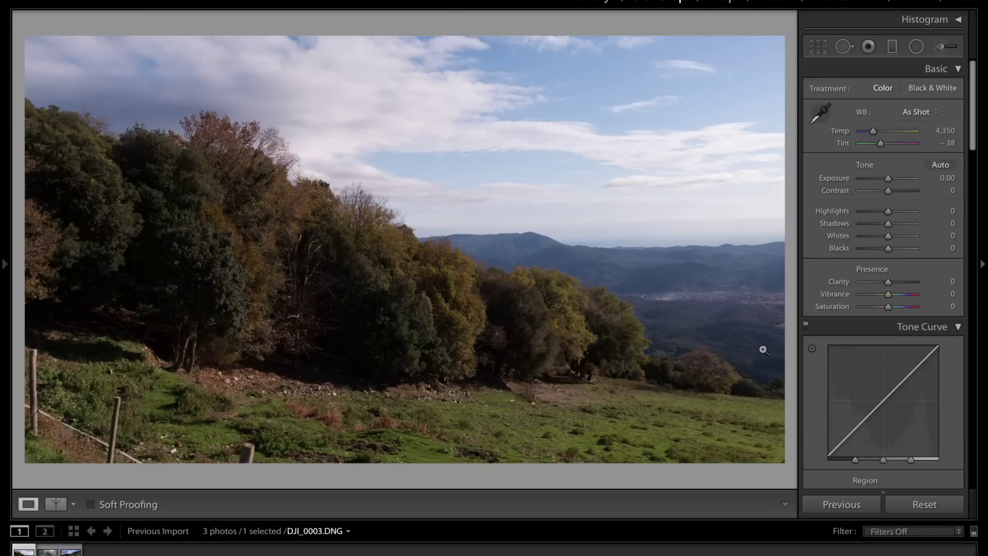
{"action": "left_click", "coordinate": [678, 297]}
{"action": "left_click_drag", "start_coordinate": [685, 306], "coordinate": [649, 307]}
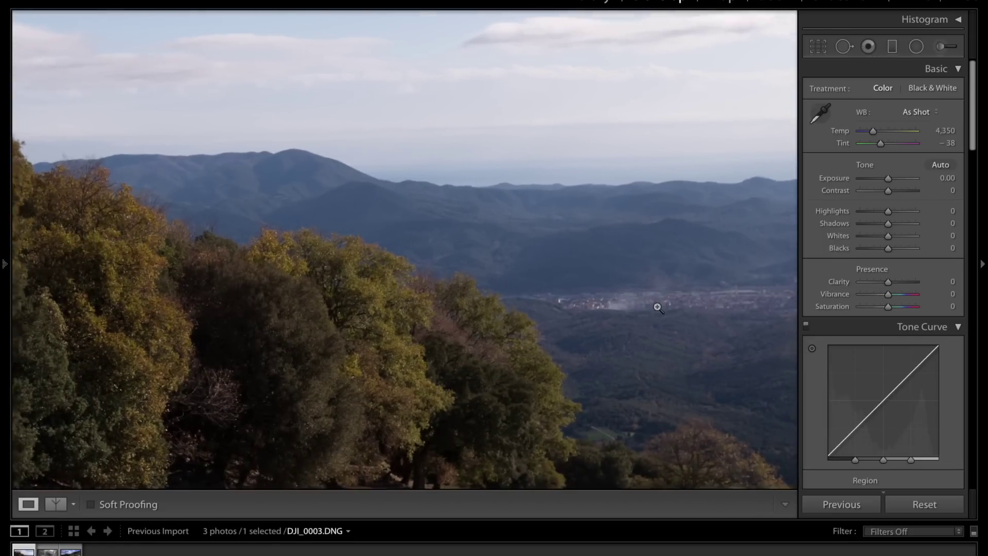
{"action": "left_click", "coordinate": [657, 304]}
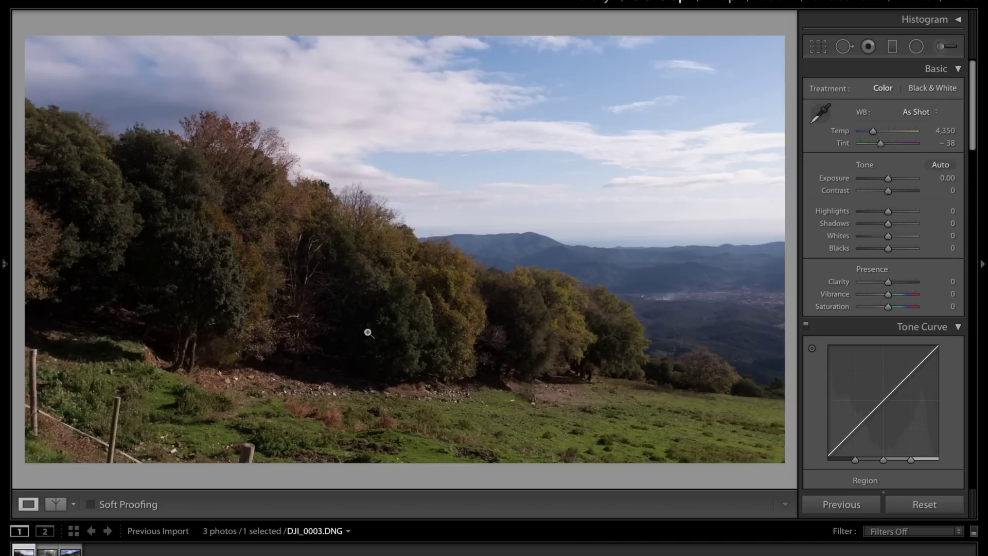
After checking the dark trees at 1:1, drag Highlights down to -100
{"action": "left_click", "coordinate": [350, 351]}
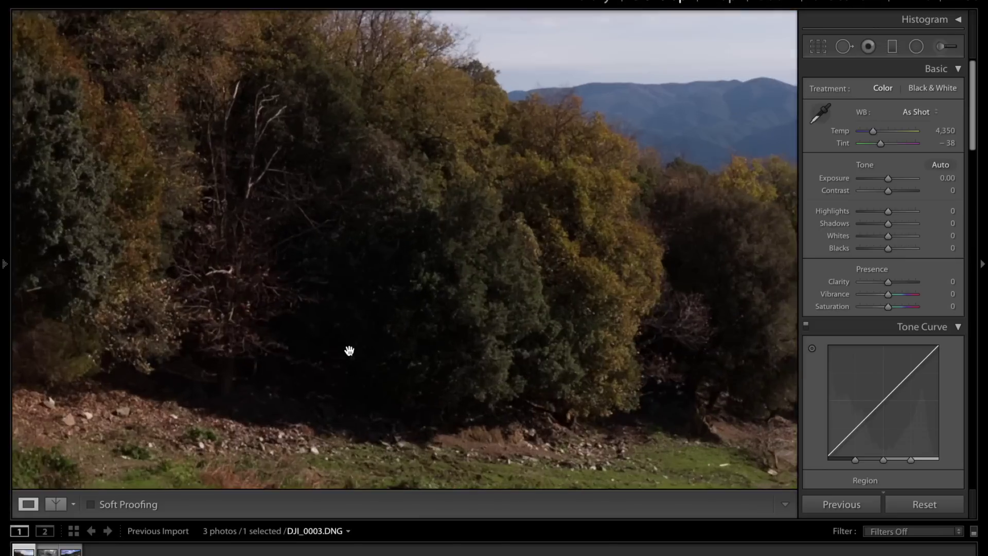
{"action": "left_click_drag", "start_coordinate": [349, 351], "coordinate": [683, 377]}
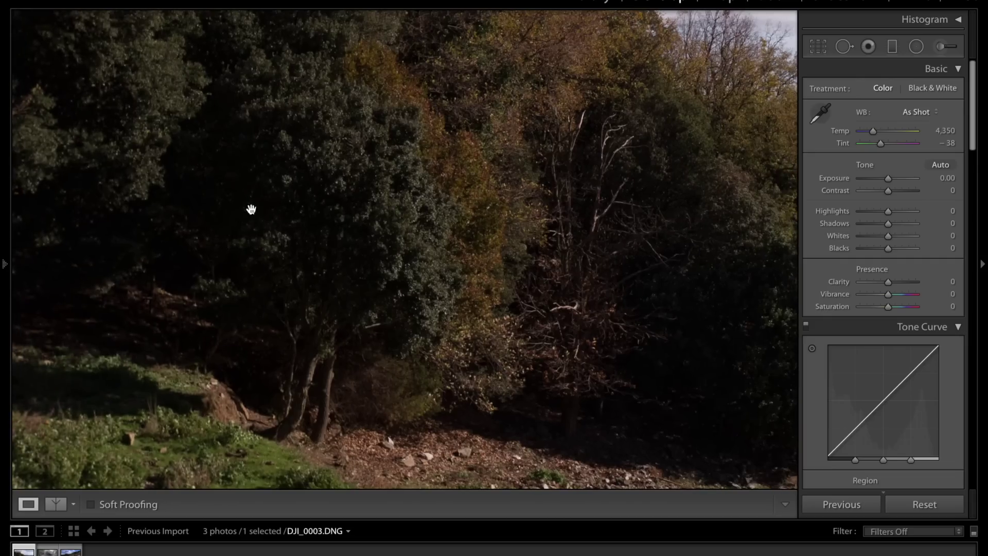
{"action": "left_click", "coordinate": [264, 305]}
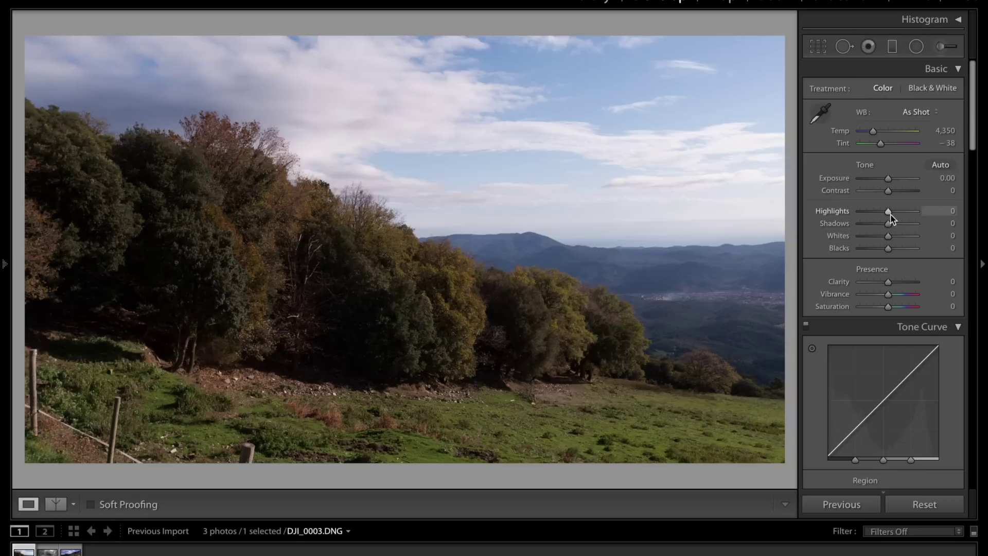
{"action": "left_click_drag", "start_coordinate": [888, 211], "coordinate": [862, 212]}
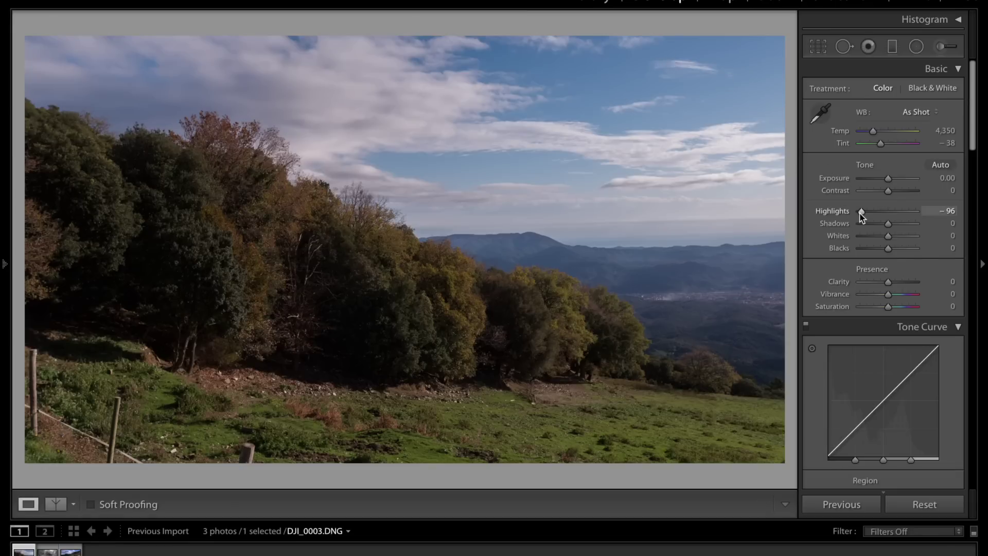
{"action": "left_click_drag", "start_coordinate": [861, 211], "coordinate": [843, 211]}
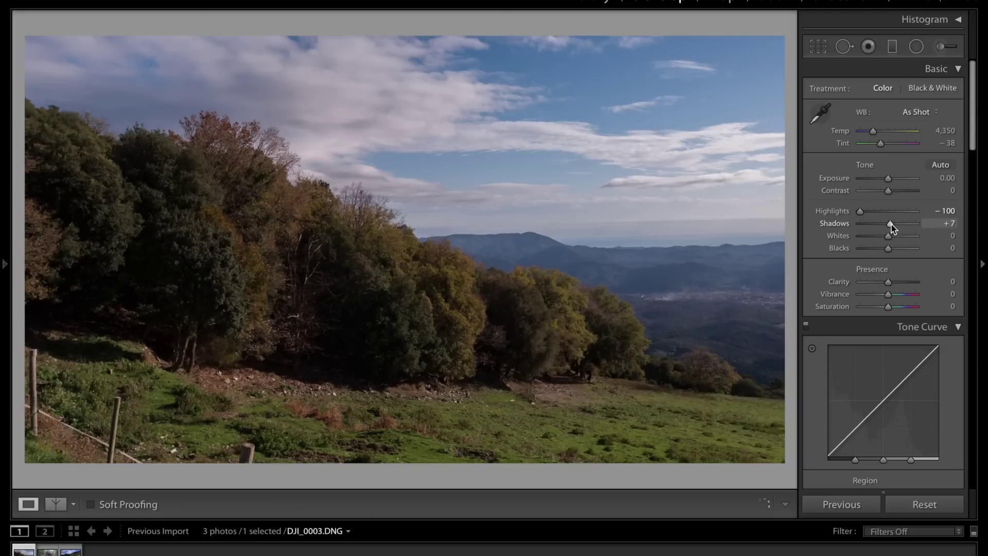
Lift Shadows to +50 and check the brightened trees at 1:1 before fitting the view
{"action": "left_click_drag", "start_coordinate": [889, 224], "coordinate": [907, 226]}
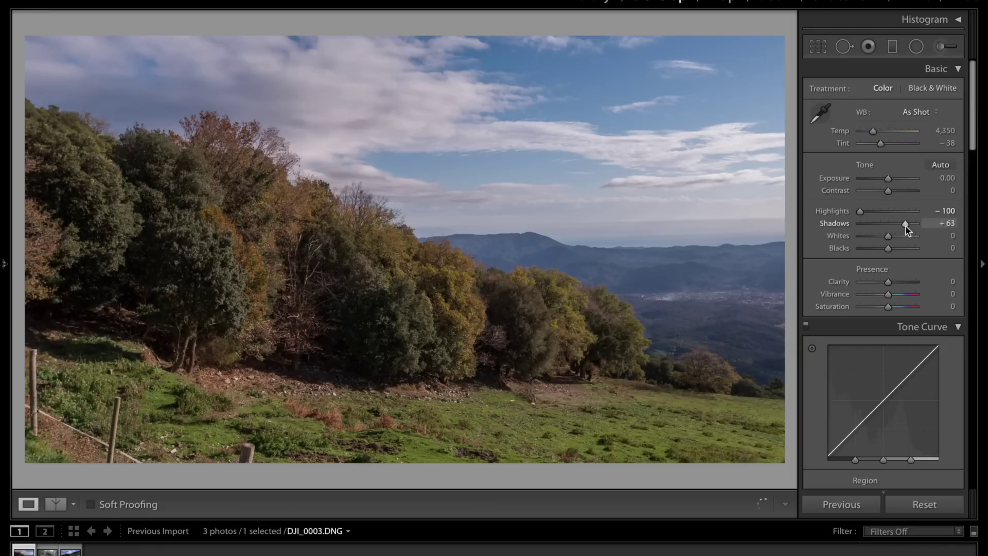
{"action": "left_click_drag", "start_coordinate": [906, 226], "coordinate": [903, 225]}
{"action": "left_click", "coordinate": [102, 321]}
{"action": "left_click_drag", "start_coordinate": [214, 323], "coordinate": [232, 309]}
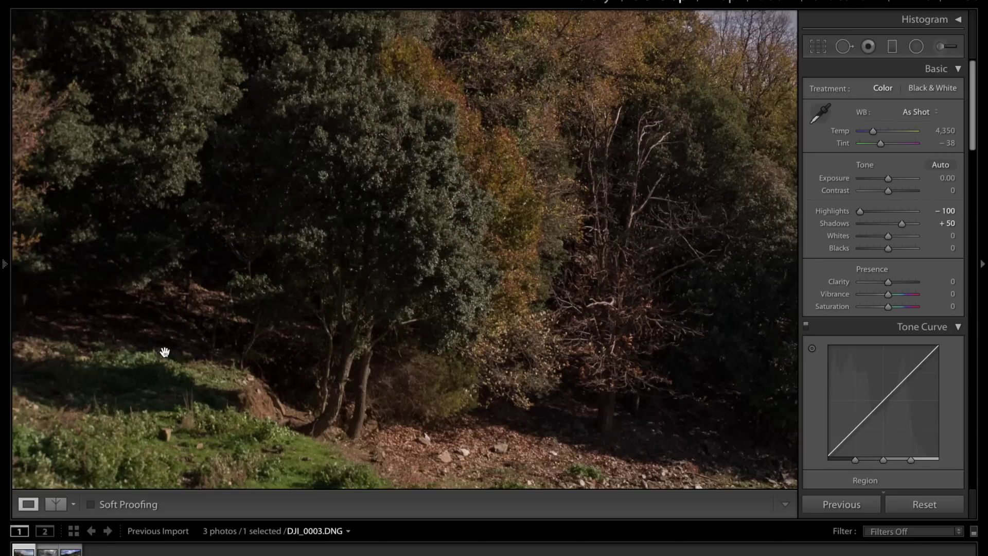
{"action": "left_click", "coordinate": [165, 353]}
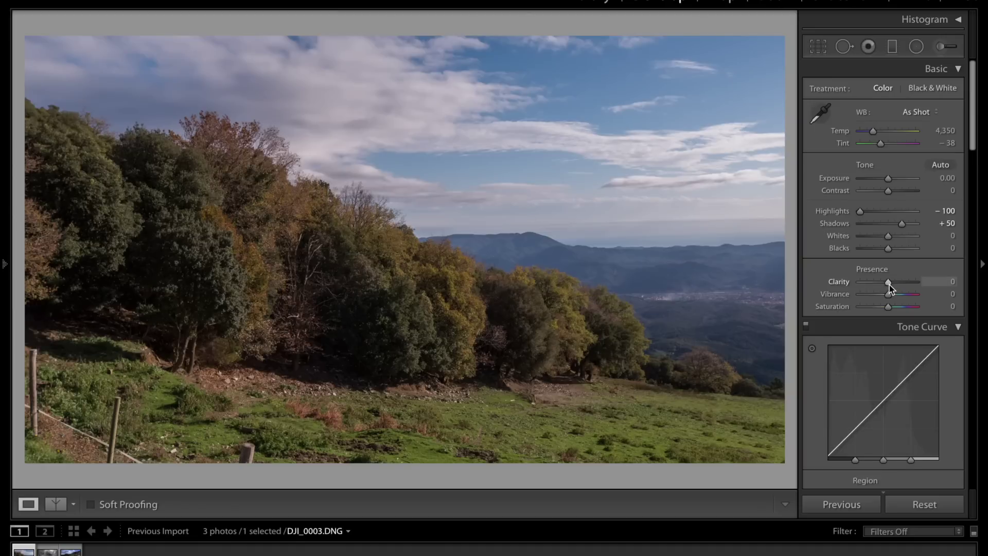
Try several Clarity values, including +100, then settle Clarity at +46
{"action": "left_click_drag", "start_coordinate": [890, 286], "coordinate": [902, 288]}
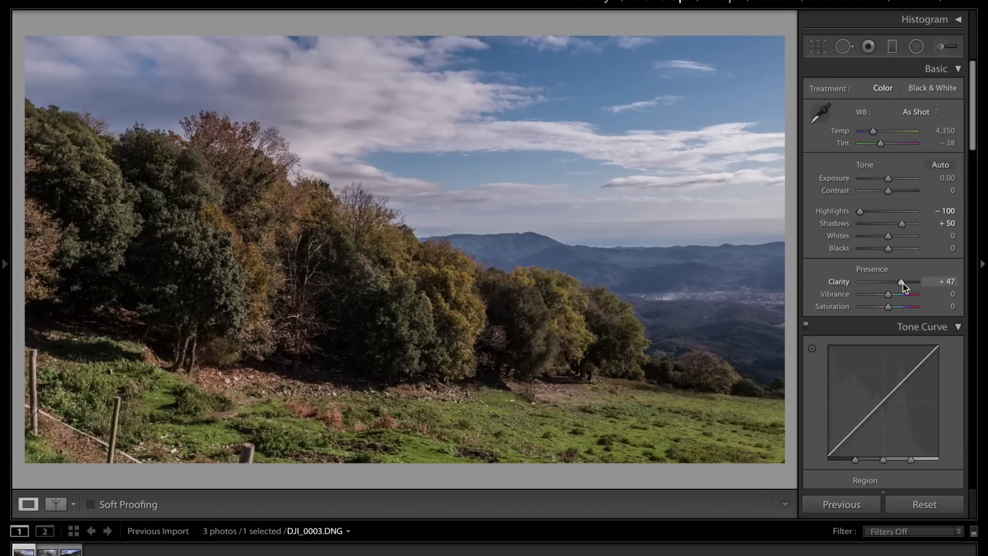
{"action": "left_click_drag", "start_coordinate": [900, 284], "coordinate": [898, 283]}
{"action": "scroll", "coordinate": [824, 288], "scroll_direction": "down", "scroll_amount": 1}
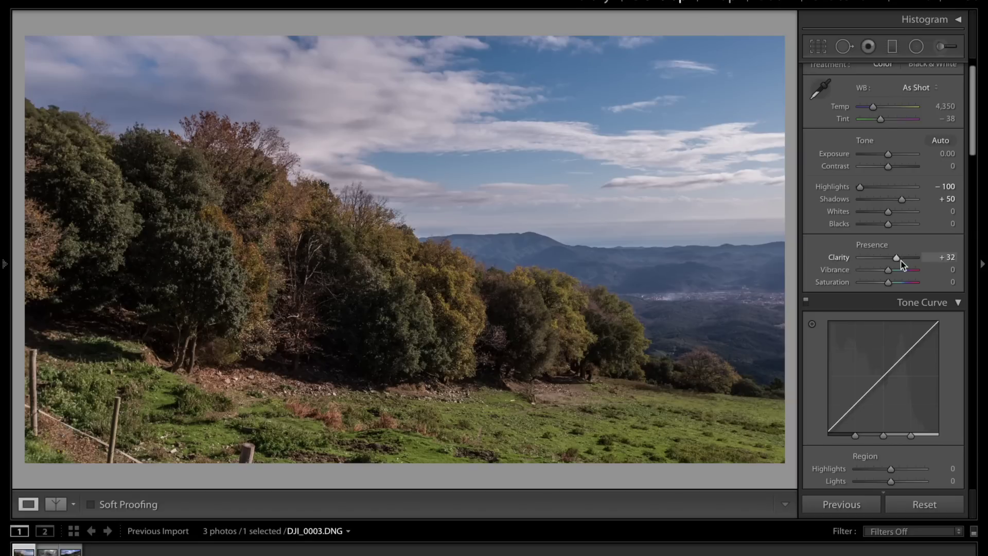
{"action": "left_click_drag", "start_coordinate": [897, 257], "coordinate": [984, 266]}
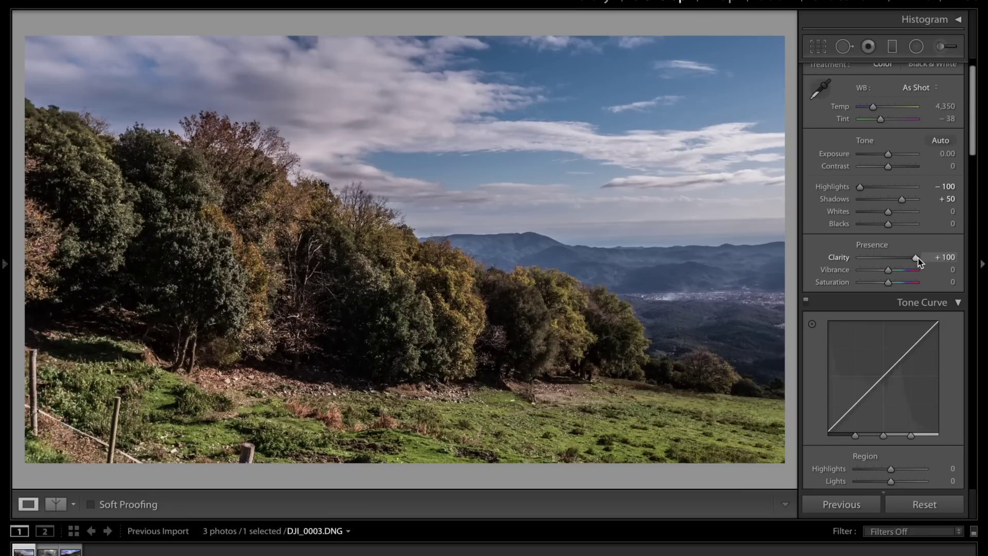
{"action": "left_click_drag", "start_coordinate": [918, 258], "coordinate": [887, 258]}
{"action": "left_click", "coordinate": [905, 258]}
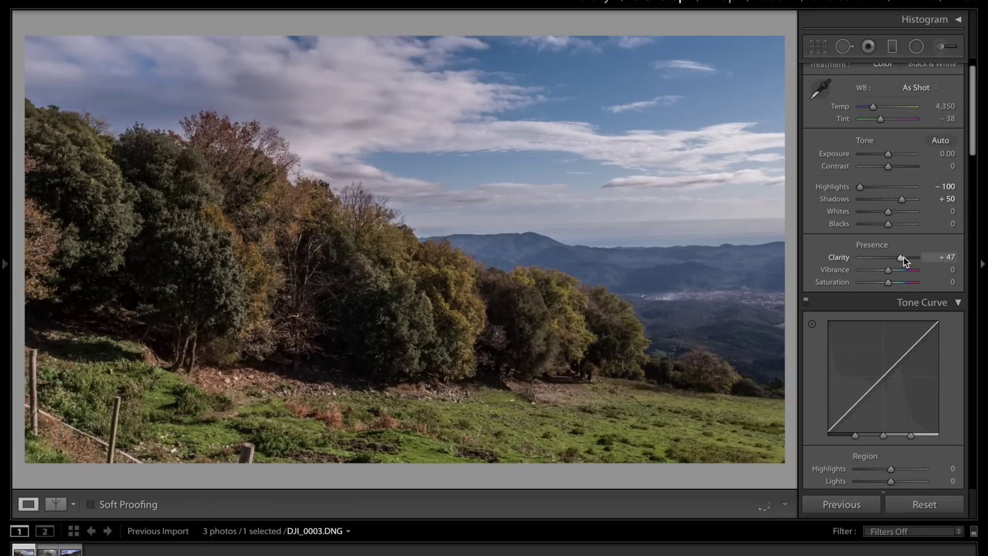
{"action": "left_click_drag", "start_coordinate": [904, 257], "coordinate": [909, 258]}
{"action": "left_click_drag", "start_coordinate": [909, 257], "coordinate": [904, 257]}
{"action": "scroll", "coordinate": [904, 258], "scroll_direction": "down", "scroll_amount": 2}
{"action": "scroll", "coordinate": [904, 256], "scroll_direction": "down", "scroll_amount": 1}
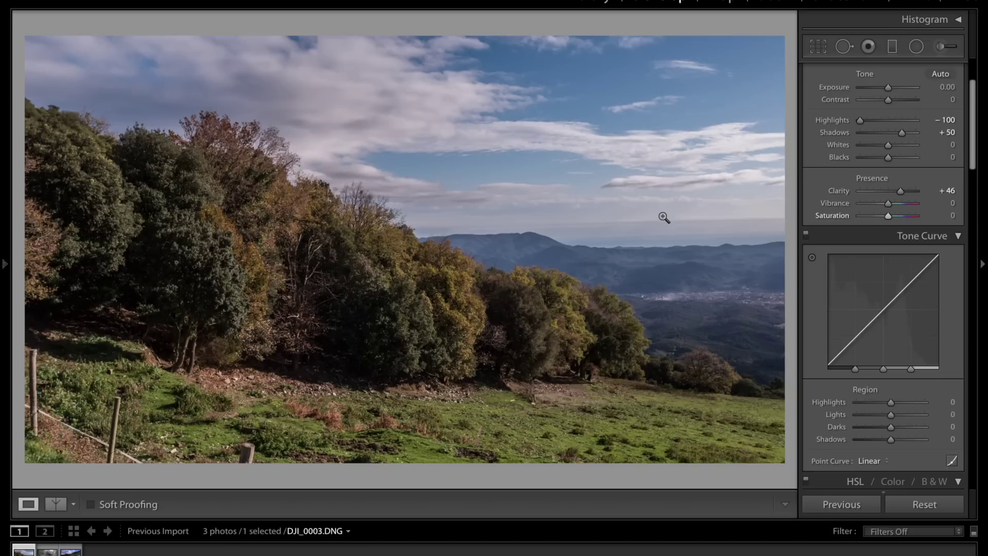
Set Vibrance +8 and Saturation +9, plus HSL Orange saturation +60 and Yellow +56
{"action": "left_click_drag", "start_coordinate": [890, 204], "coordinate": [893, 205]}
{"action": "left_click_drag", "start_coordinate": [889, 216], "coordinate": [893, 216]}
{"action": "scroll", "coordinate": [894, 219], "scroll_direction": "down", "scroll_amount": 1}
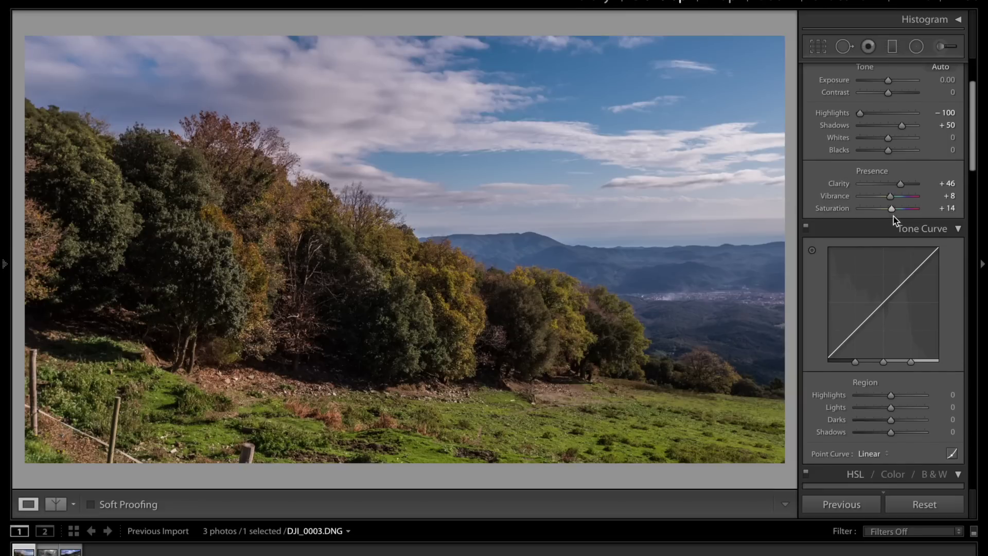
{"action": "mouse_move", "coordinate": [892, 209]}
{"action": "left_mouse_down"}
{"action": "mouse_move", "coordinate": [922, 208]}
{"action": "mouse_move", "coordinate": [892, 208]}
{"action": "left_mouse_up"}
{"action": "scroll", "coordinate": [892, 207], "scroll_direction": "down", "scroll_amount": 5}
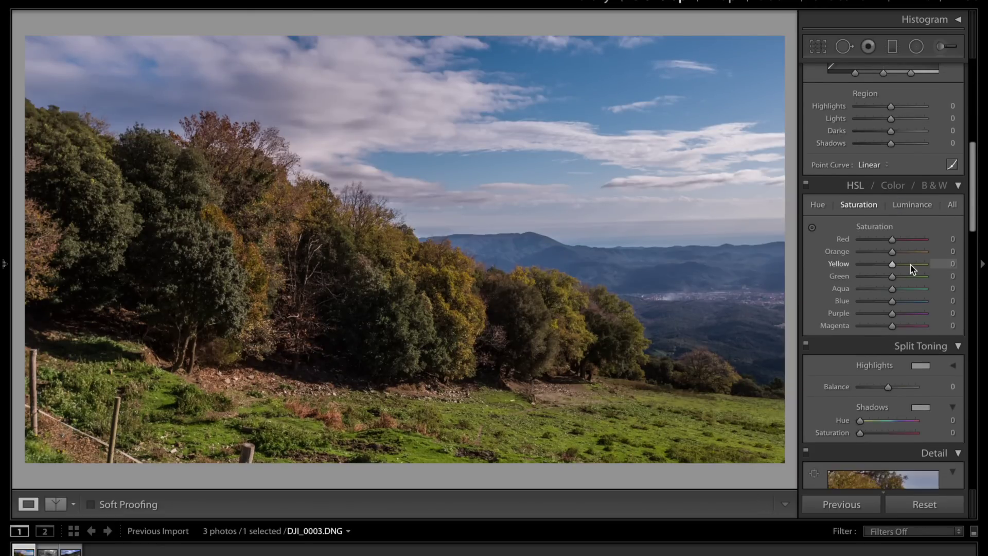
{"action": "left_click", "coordinate": [910, 265]}
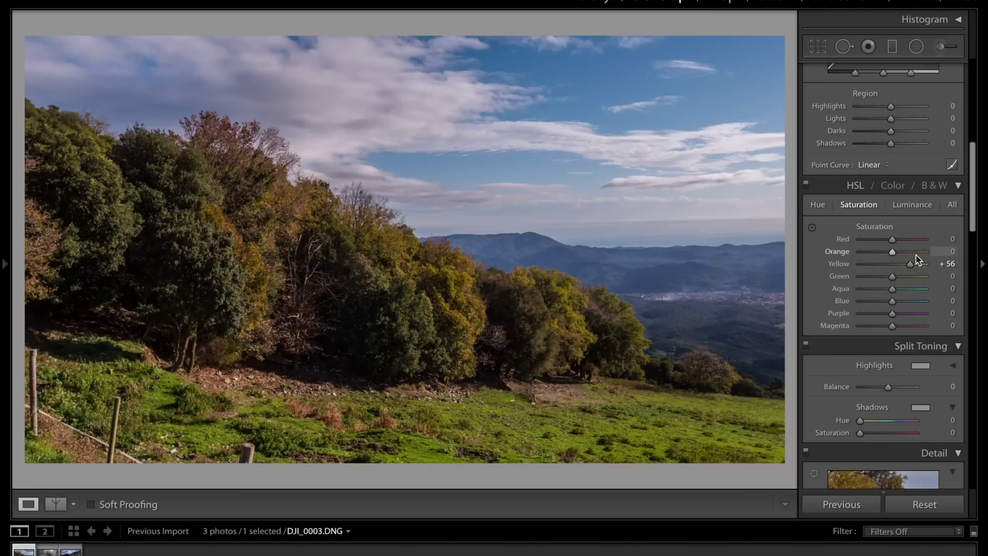
{"action": "left_click", "coordinate": [912, 252]}
{"action": "scroll", "coordinate": [919, 392], "scroll_direction": "down", "scroll_amount": 5}
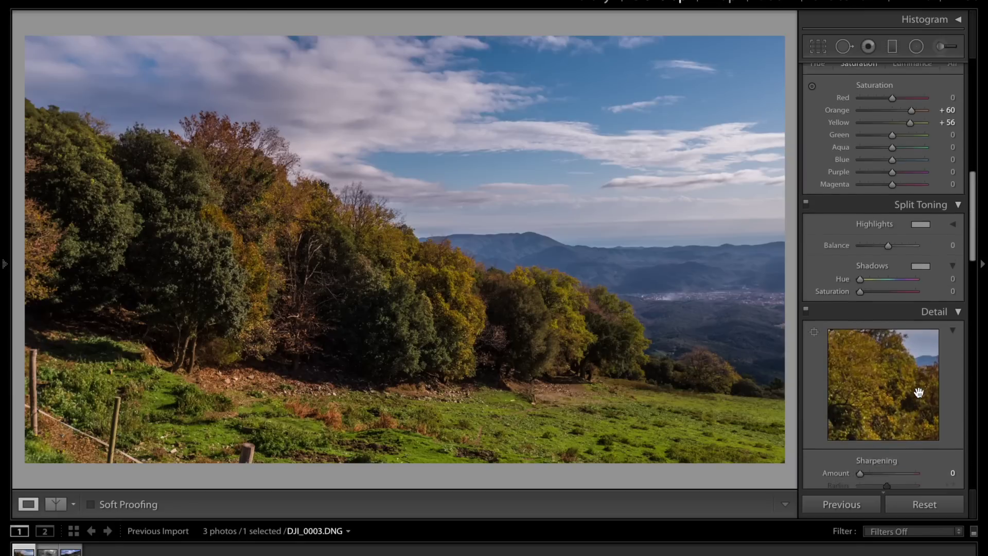
{"action": "scroll", "coordinate": [919, 392], "scroll_direction": "down", "scroll_amount": 2}
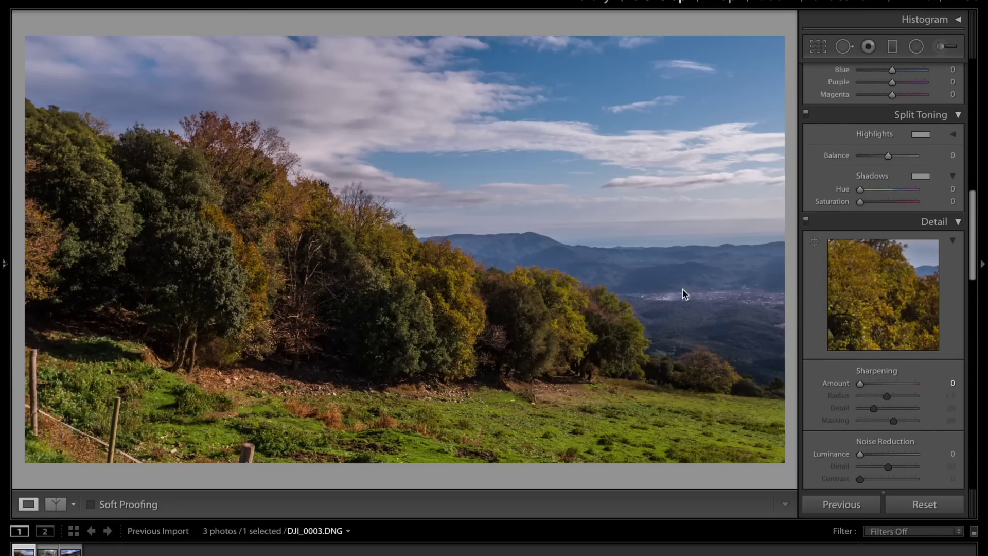
At 1:1, sharpen with Amount 85 and Masking 76, then show the info overlay
{"action": "left_click", "coordinate": [360, 255]}
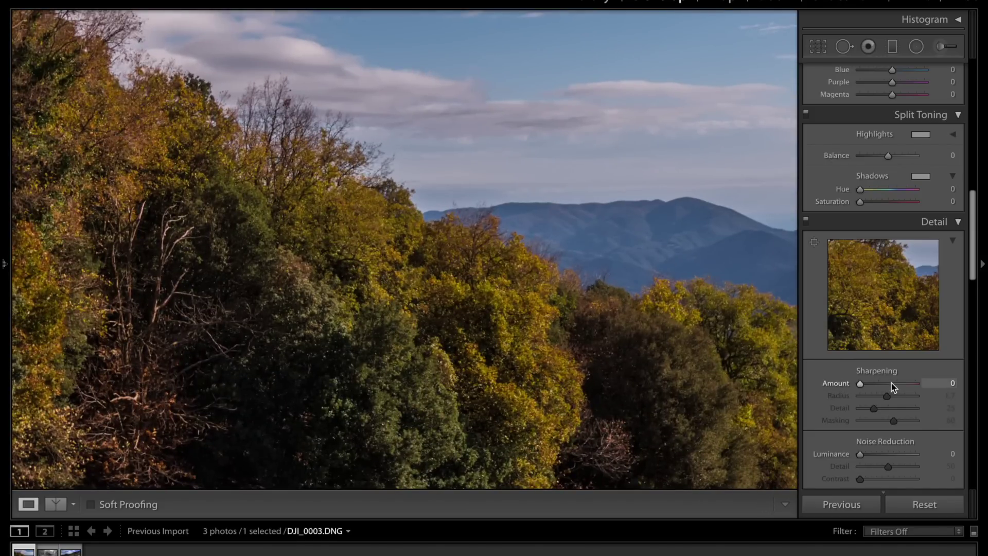
{"action": "left_click", "coordinate": [892, 384]}
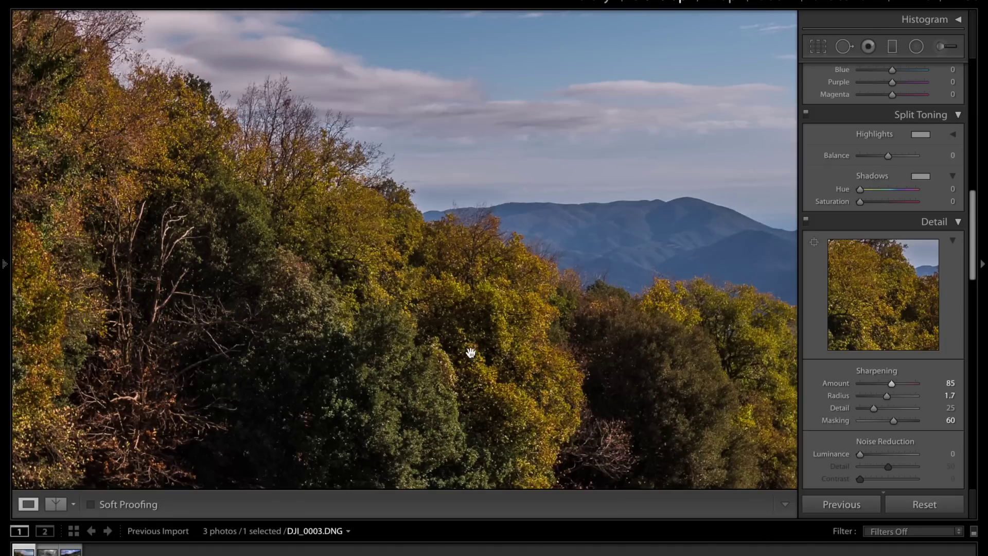
{"action": "scroll", "coordinate": [470, 352], "scroll_direction": "down", "scroll_amount": 2}
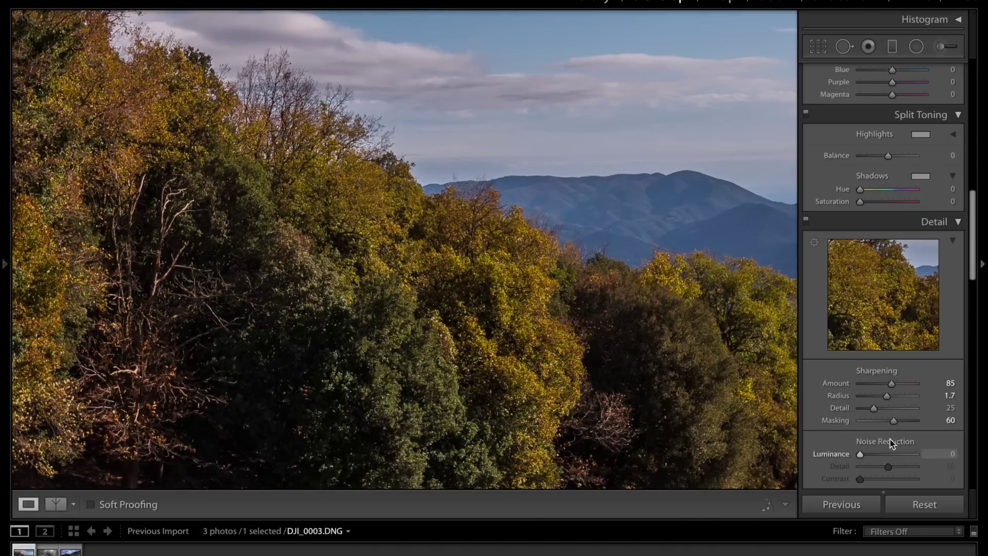
{"action": "left_click_drag", "start_coordinate": [898, 422], "coordinate": [908, 424]}
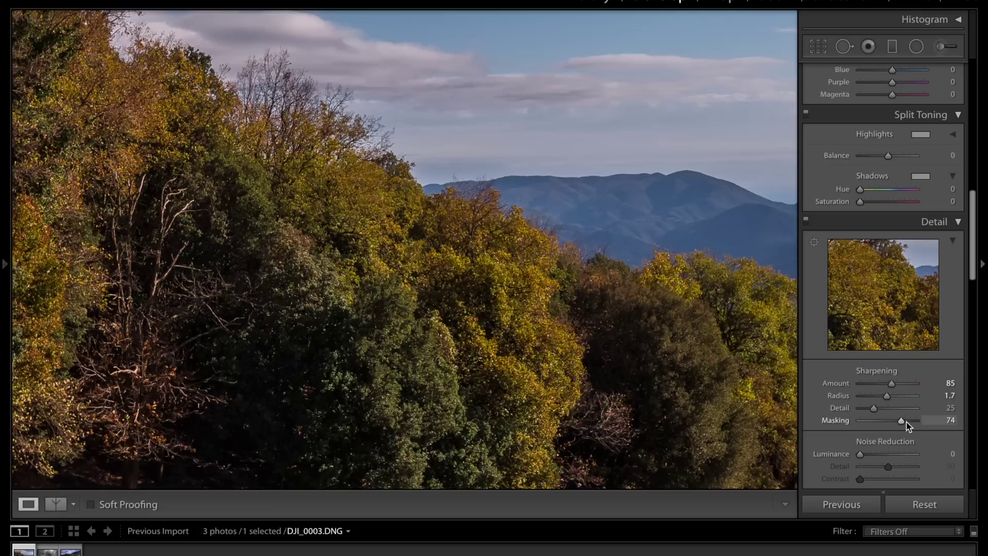
{"action": "scroll", "coordinate": [906, 422], "scroll_direction": "down", "scroll_amount": 1}
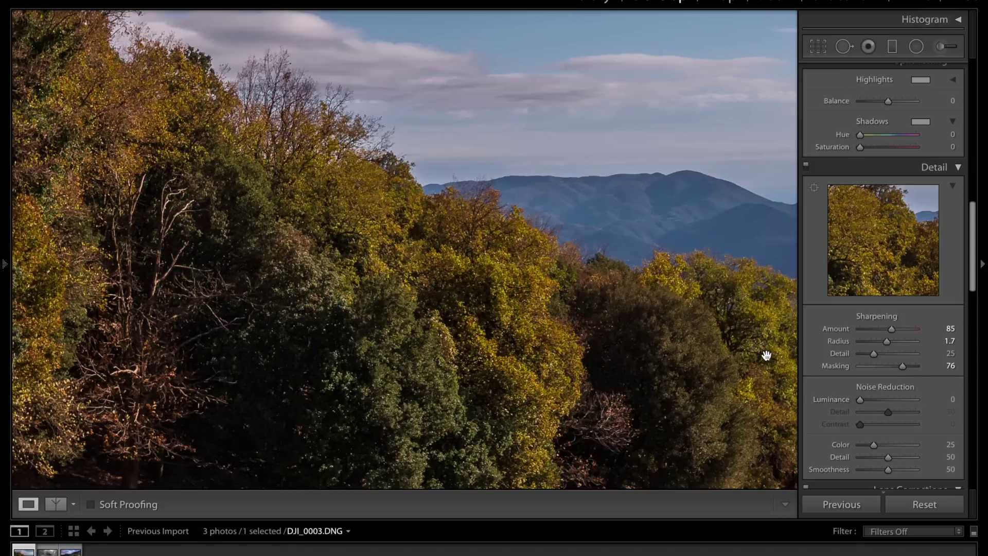
{"action": "key", "text": "i"}
{"action": "key", "text": "i"}
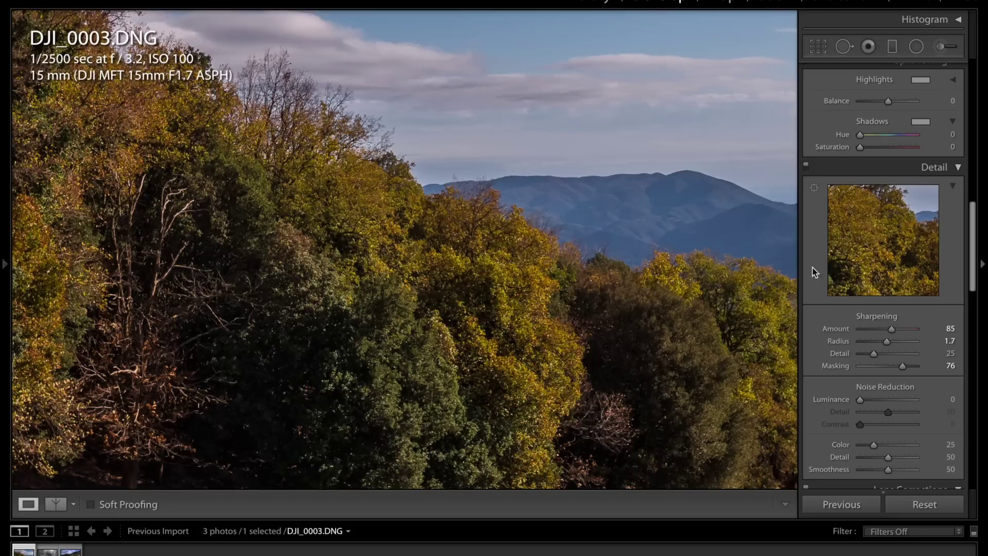
{"action": "scroll", "coordinate": [850, 363], "scroll_direction": "down", "scroll_amount": 3}
{"action": "scroll", "coordinate": [850, 364], "scroll_direction": "down", "scroll_amount": 2}
{"action": "scroll", "coordinate": [851, 363], "scroll_direction": "down", "scroll_amount": 3}
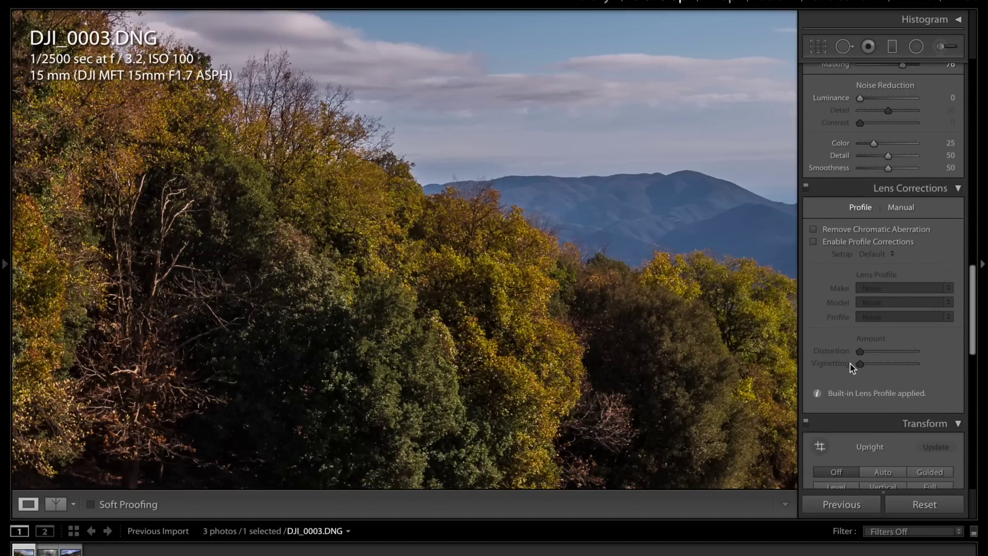
{"action": "scroll", "coordinate": [850, 364], "scroll_direction": "down", "scroll_amount": 3}
{"action": "scroll", "coordinate": [851, 363], "scroll_direction": "down", "scroll_amount": 2}
{"action": "key", "text": "z"}
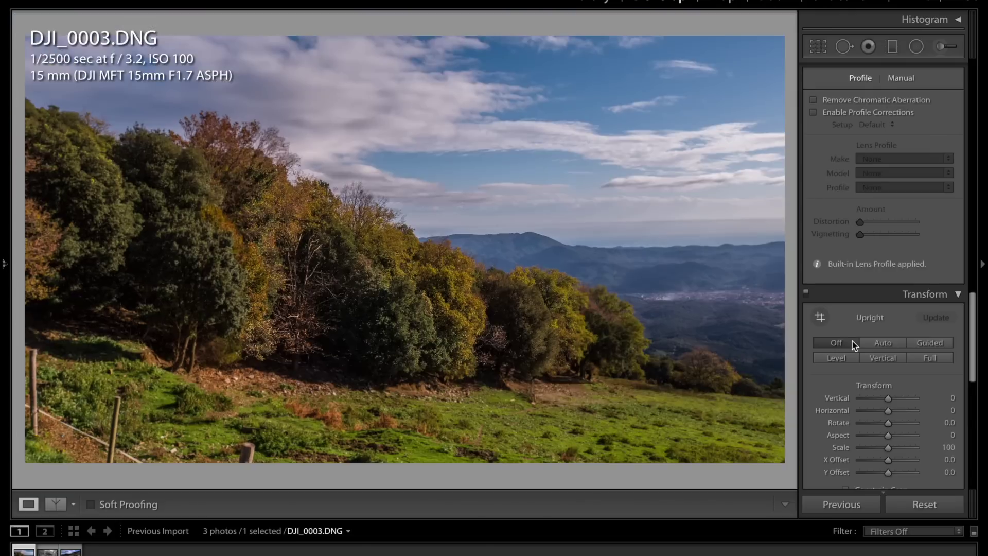
{"action": "scroll", "coordinate": [852, 341], "scroll_direction": "down", "scroll_amount": 3}
{"action": "scroll", "coordinate": [853, 340], "scroll_direction": "down", "scroll_amount": 3}
{"action": "scroll", "coordinate": [852, 340], "scroll_direction": "down", "scroll_amount": 2}
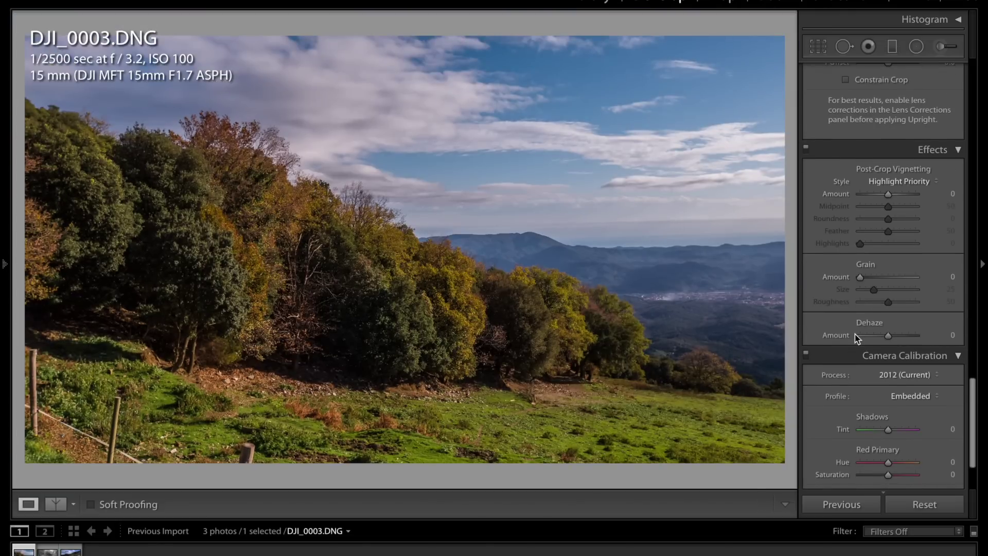
{"action": "scroll", "coordinate": [853, 341], "scroll_direction": "down", "scroll_amount": 2}
{"action": "scroll", "coordinate": [855, 334], "scroll_direction": "down", "scroll_amount": 1}
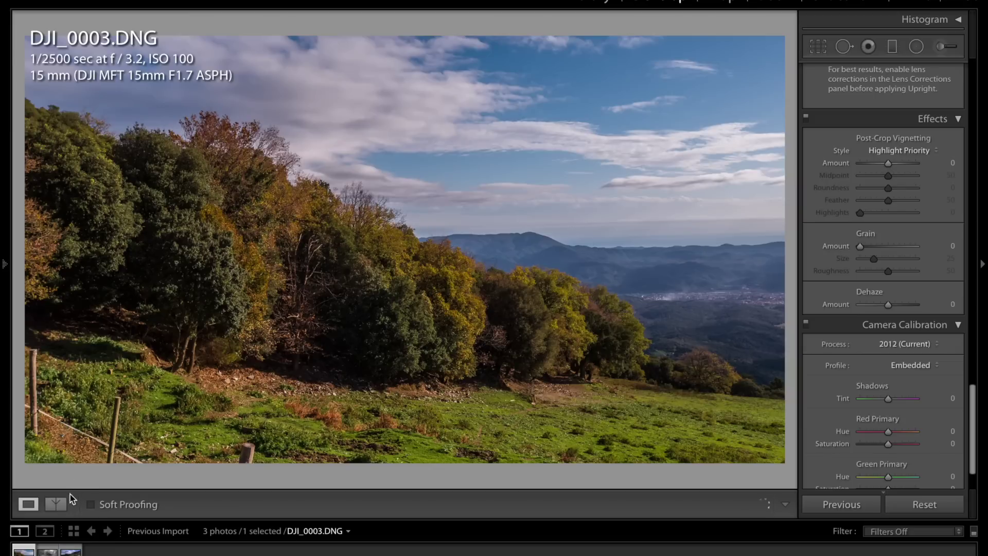
Show DJI_0003 in the split Before/After view using the YY toolbar button
{"action": "left_click", "coordinate": [56, 504]}
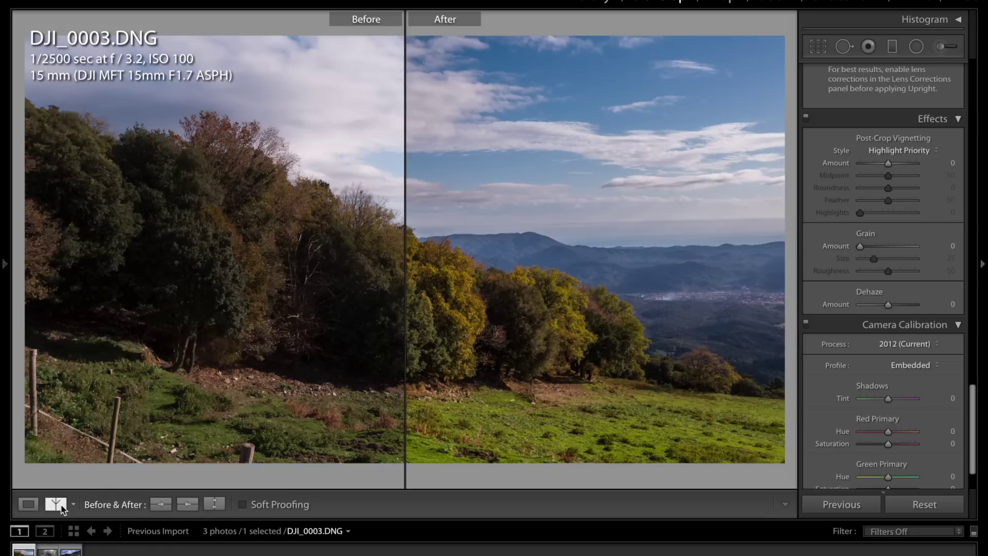